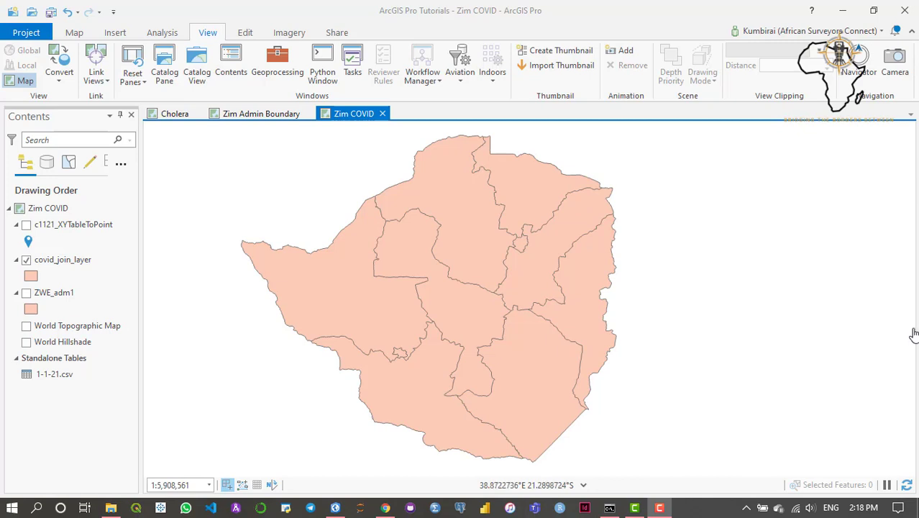
Pan around the Zimbabwe map and select the covid_join_layer layer
{"action": "left_click_drag", "start_coordinate": [571, 373], "coordinate": [611, 387]}
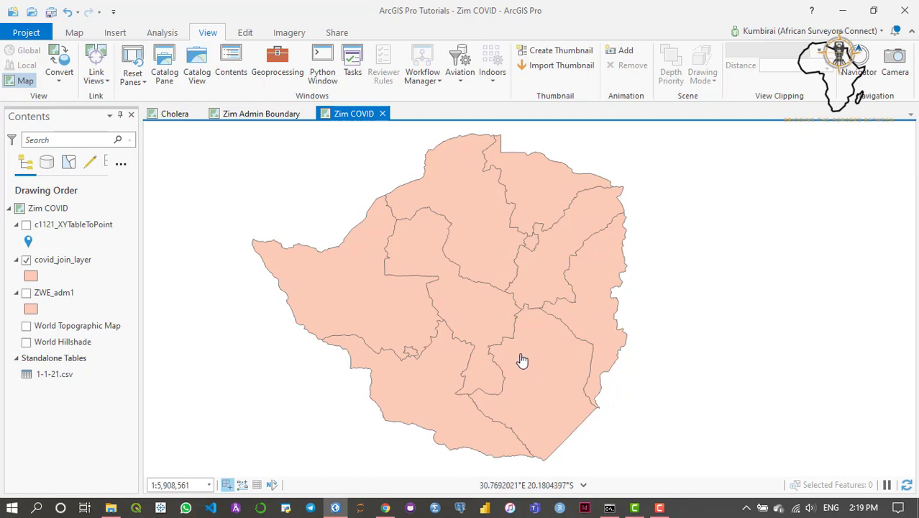
{"action": "mouse_move", "coordinate": [531, 355]}
{"action": "left_mouse_down"}
{"action": "mouse_move", "coordinate": [554, 361]}
{"action": "mouse_move", "coordinate": [521, 356]}
{"action": "mouse_move", "coordinate": [548, 362]}
{"action": "left_mouse_up"}
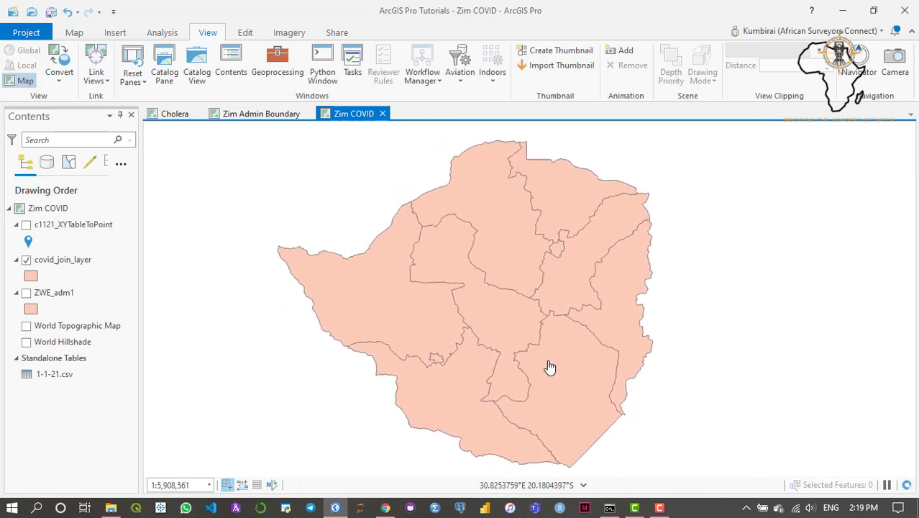
{"action": "left_click", "coordinate": [81, 265]}
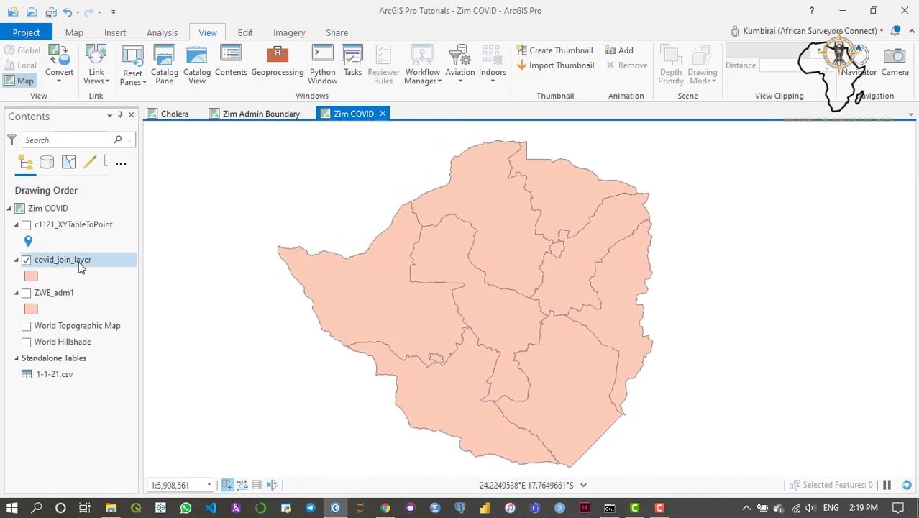
{"action": "left_click_drag", "start_coordinate": [398, 293], "coordinate": [389, 290]}
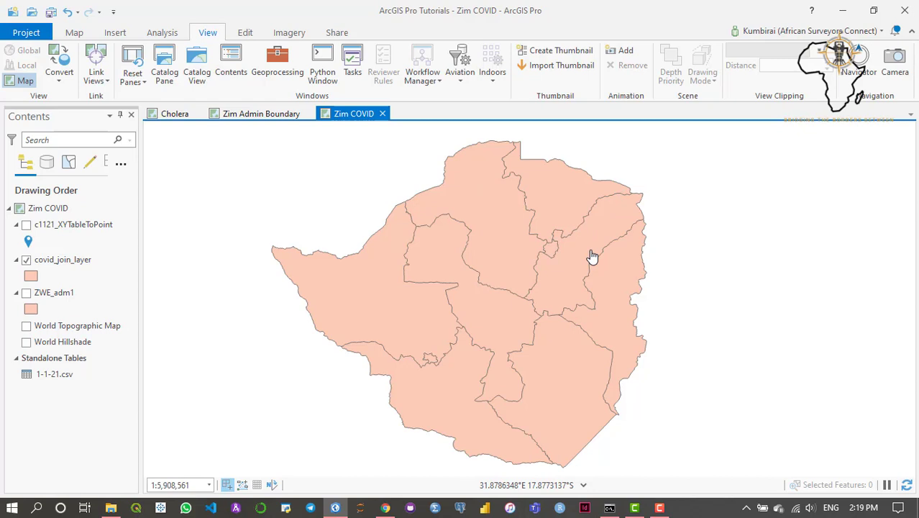
{"action": "left_click_drag", "start_coordinate": [498, 199], "coordinate": [479, 187]}
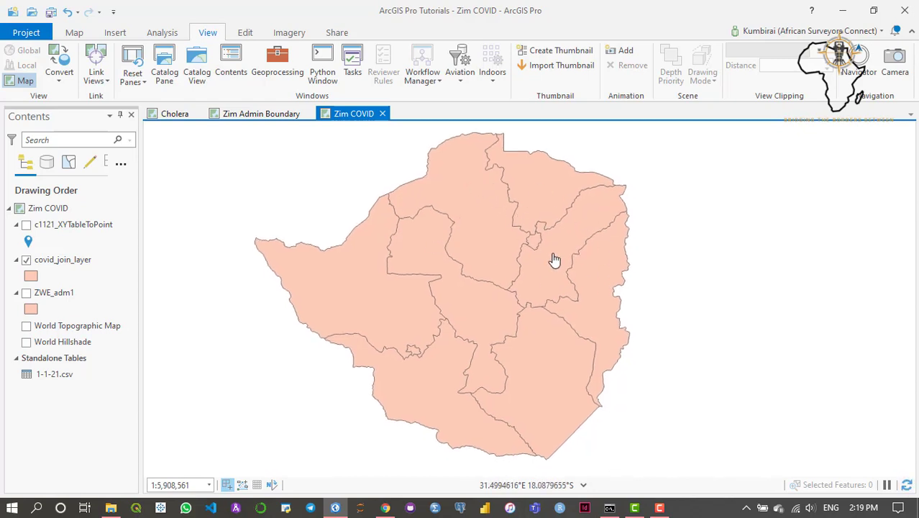
{"action": "left_click_drag", "start_coordinate": [548, 259], "coordinate": [553, 257]}
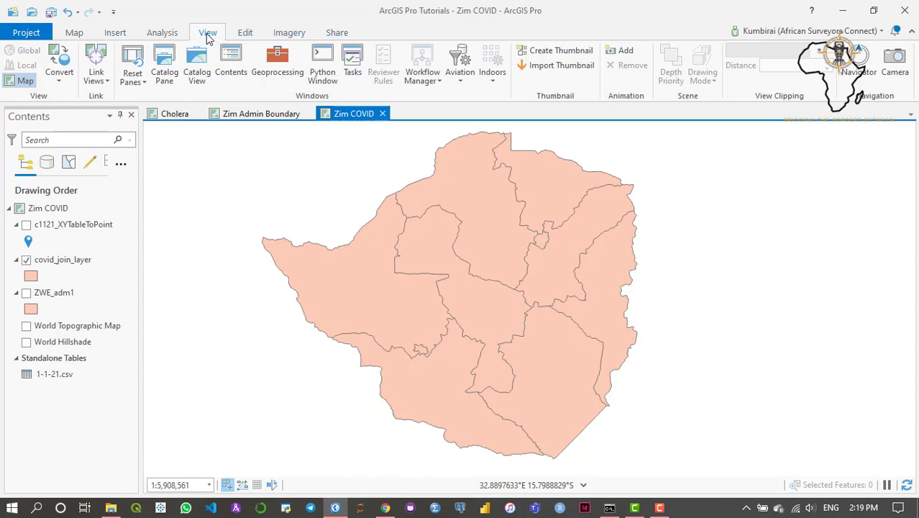
Show the Catalog pane from the View tab with the Zim COVID map active
{"action": "left_click", "coordinate": [191, 69]}
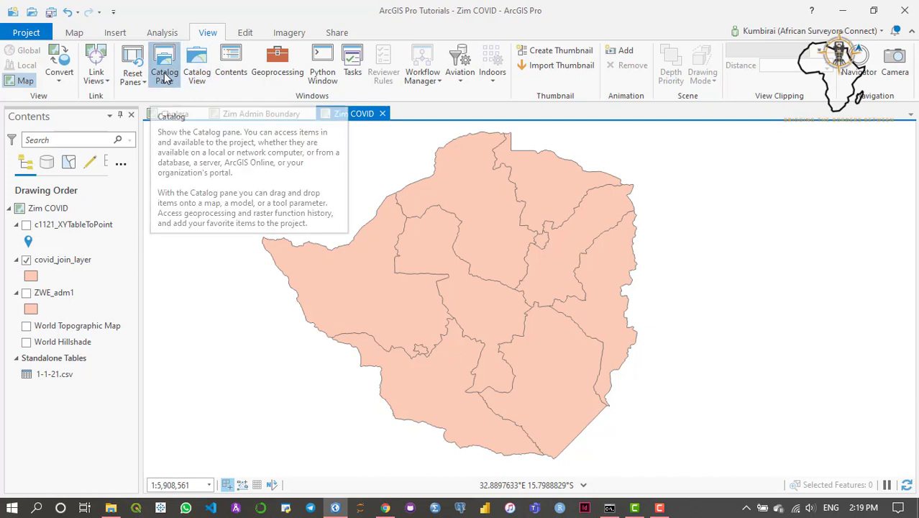
{"action": "left_click", "coordinate": [163, 76]}
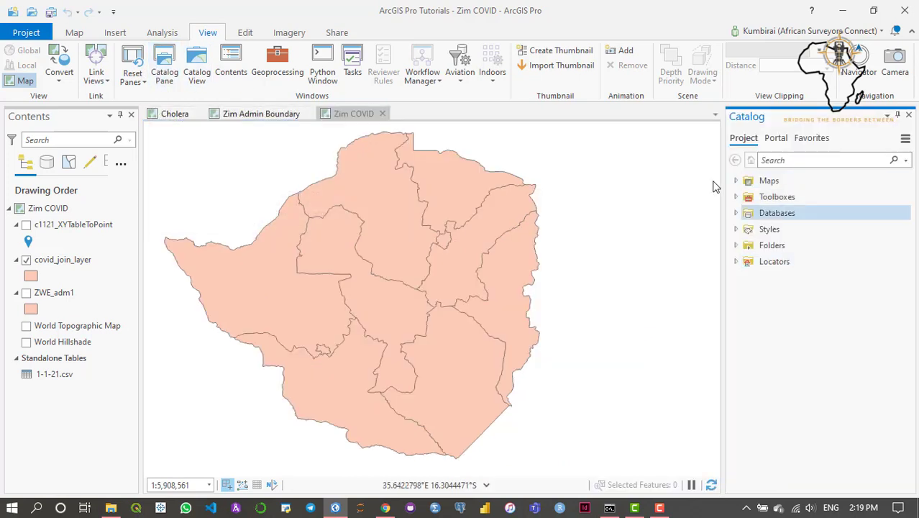
{"action": "left_click", "coordinate": [468, 309]}
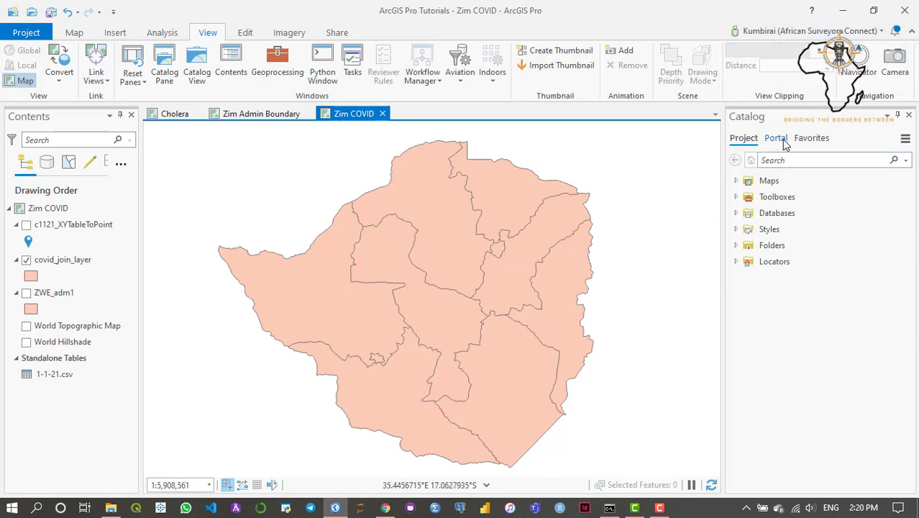
Switch the Catalog to Portal content and open the Living Atlas collection
{"action": "left_click", "coordinate": [777, 138]}
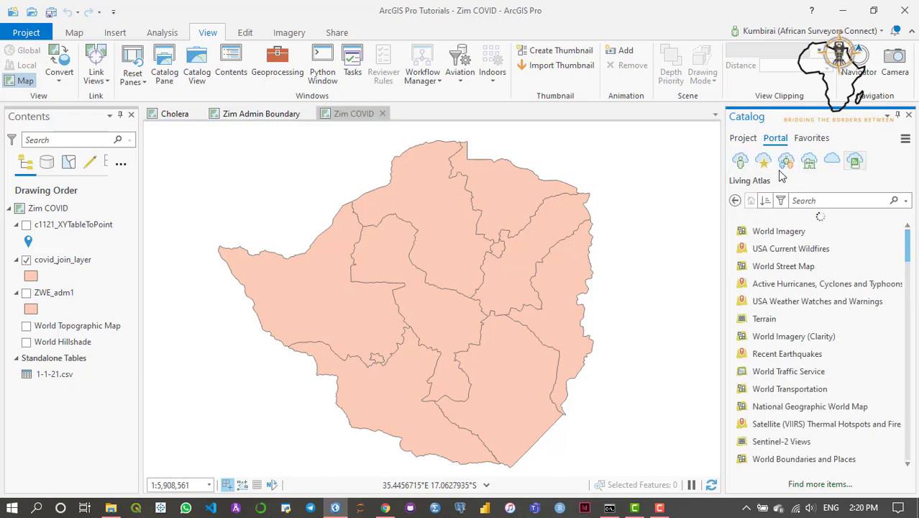
{"action": "left_click", "coordinate": [740, 165]}
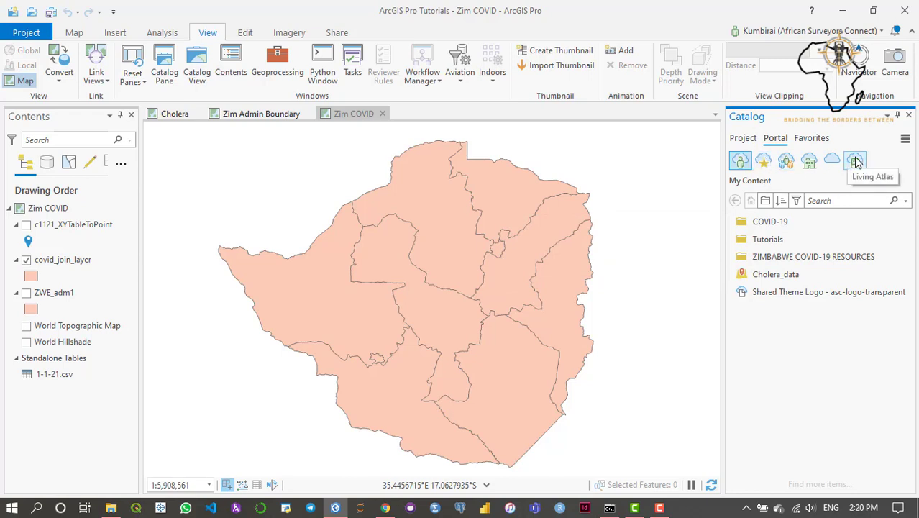
{"action": "left_click", "coordinate": [856, 163]}
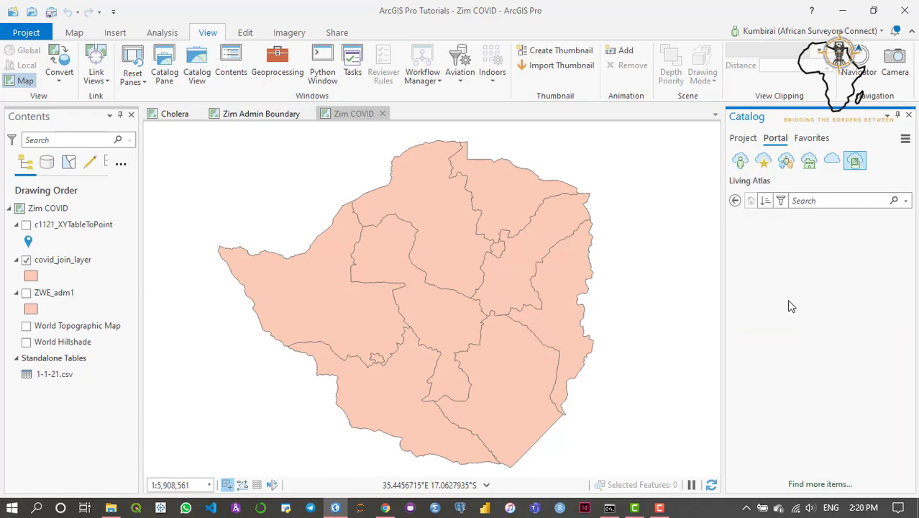
Scroll through Living Atlas layers such as World Imagery, Terrain and World Street Map
{"action": "scroll", "coordinate": [804, 295], "scroll_direction": "down", "scroll_amount": 8}
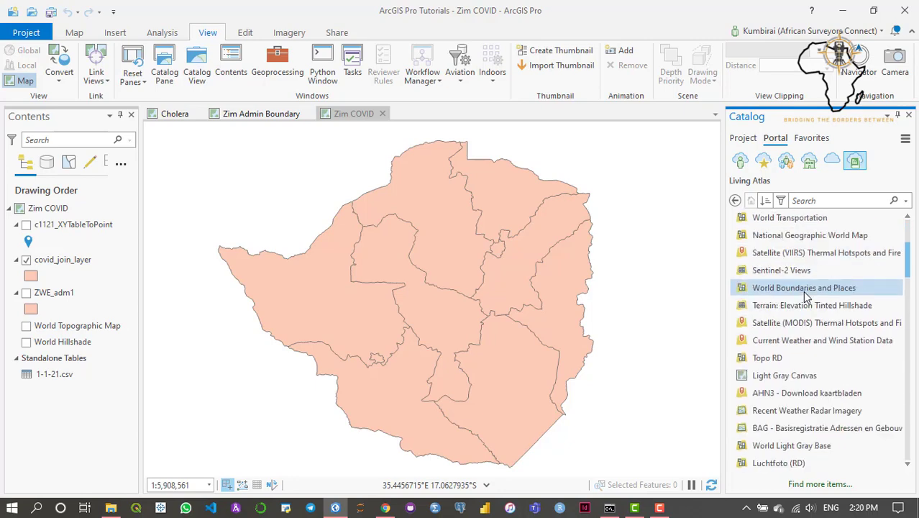
{"action": "scroll", "coordinate": [805, 295], "scroll_direction": "down", "scroll_amount": 8}
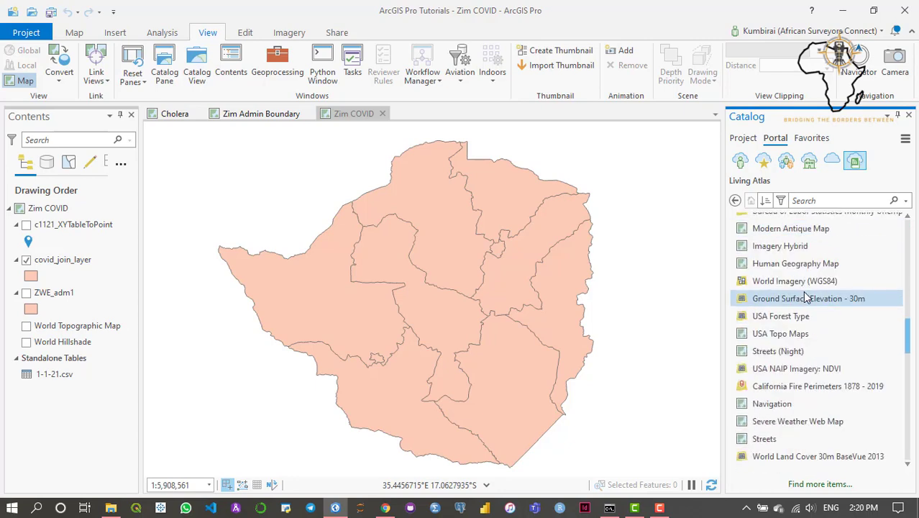
{"action": "scroll", "coordinate": [804, 295], "scroll_direction": "up", "scroll_amount": 3}
{"action": "scroll", "coordinate": [806, 295], "scroll_direction": "up", "scroll_amount": 10}
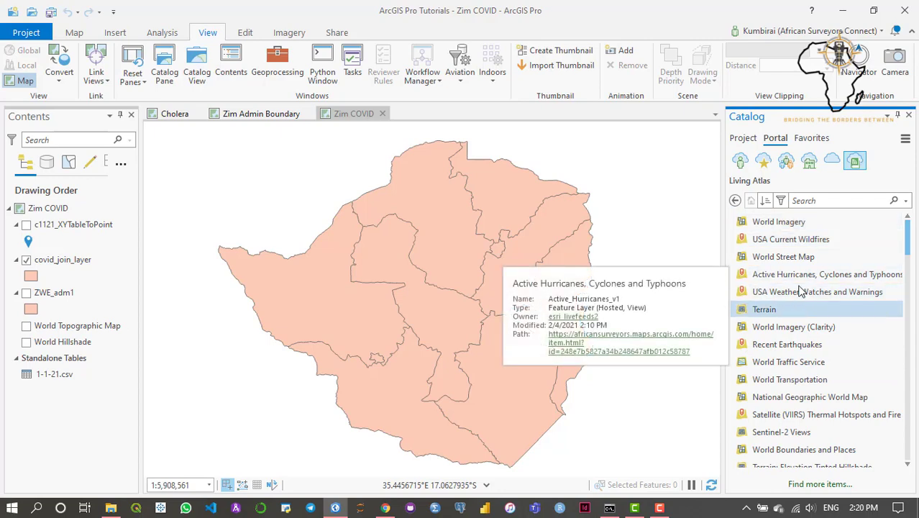
{"action": "scroll", "coordinate": [806, 295], "scroll_direction": "down", "scroll_amount": 2}
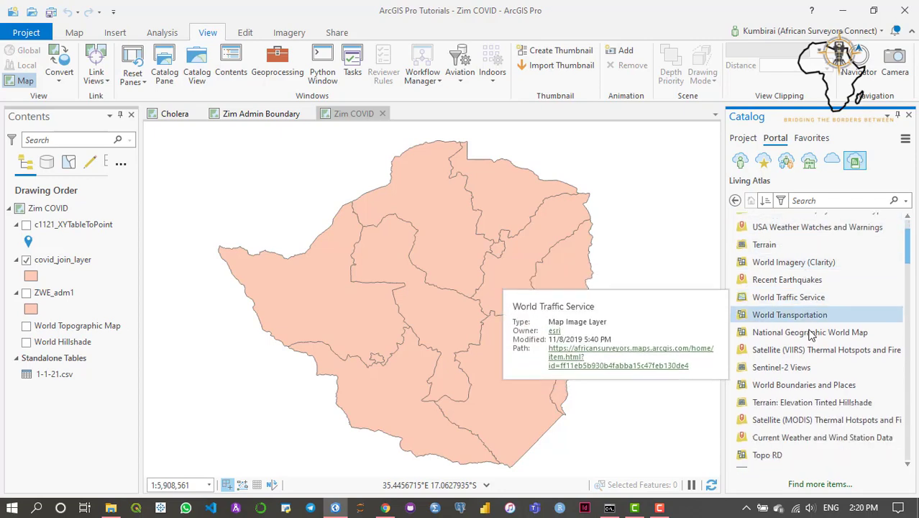
{"action": "scroll", "coordinate": [826, 335], "scroll_direction": "down", "scroll_amount": 3}
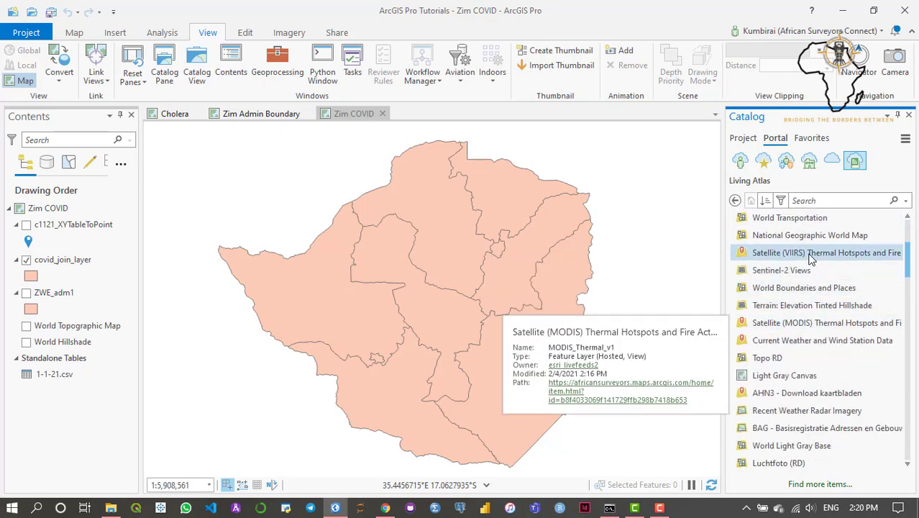
{"action": "scroll", "coordinate": [818, 343], "scroll_direction": "down", "scroll_amount": 1}
{"action": "scroll", "coordinate": [817, 338], "scroll_direction": "down", "scroll_amount": 3}
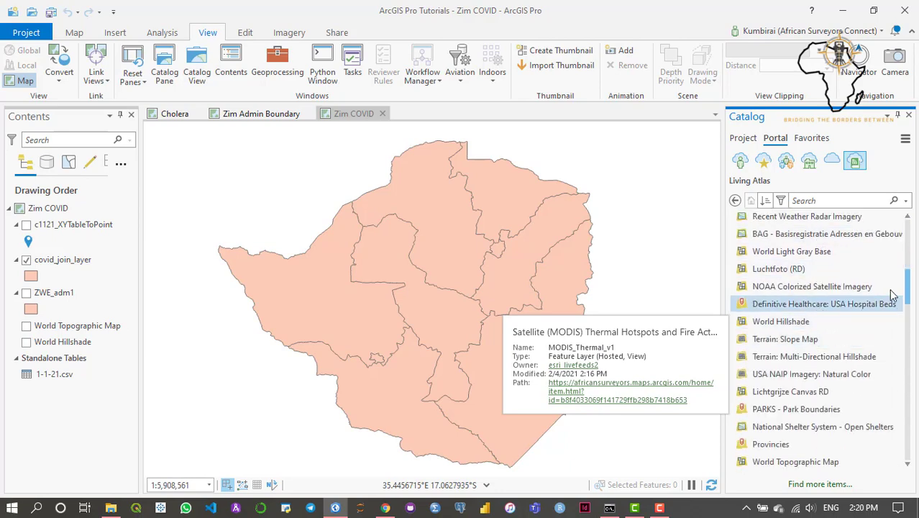
{"action": "left_click_drag", "start_coordinate": [908, 291], "coordinate": [910, 226]}
{"action": "scroll", "coordinate": [823, 311], "scroll_direction": "down", "scroll_amount": 6}
{"action": "scroll", "coordinate": [824, 311], "scroll_direction": "up", "scroll_amount": 6}
Search the Living Atlas layers for 'covi'
{"action": "left_click", "coordinate": [815, 202]}
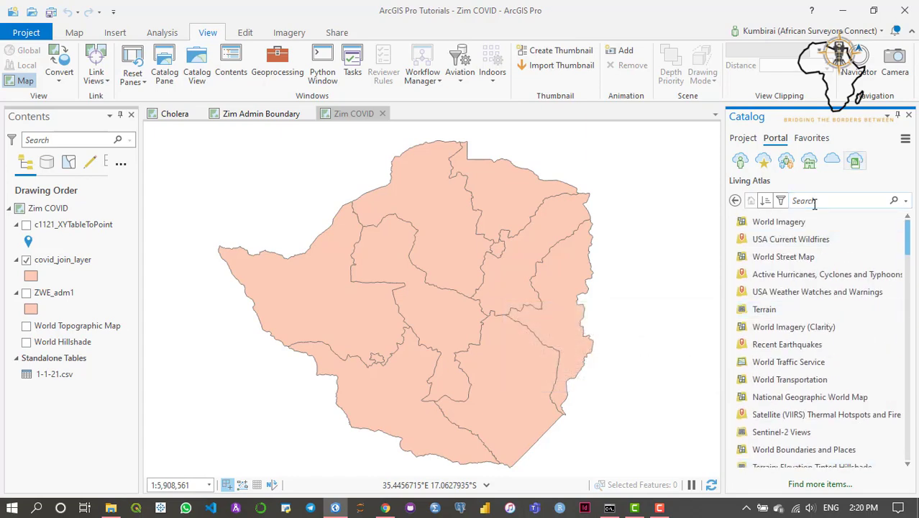
{"action": "type", "text": "covid"}
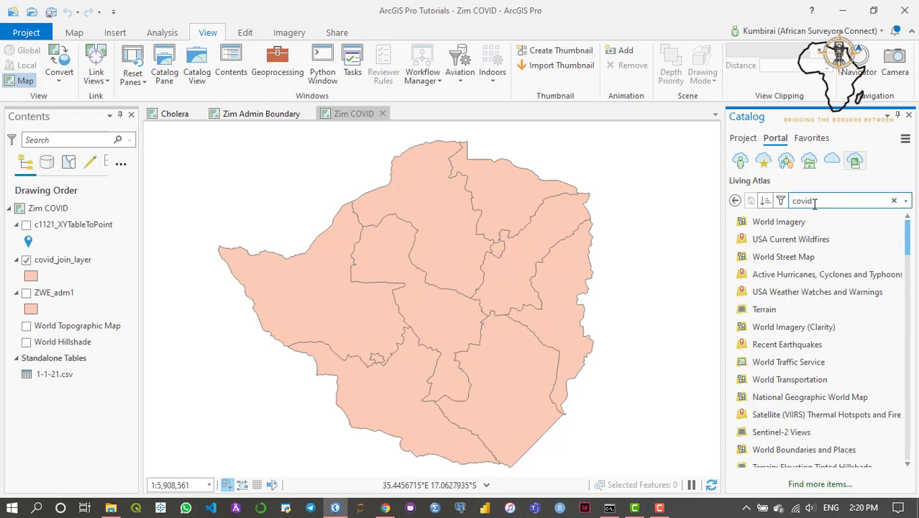
{"action": "key", "text": "Return"}
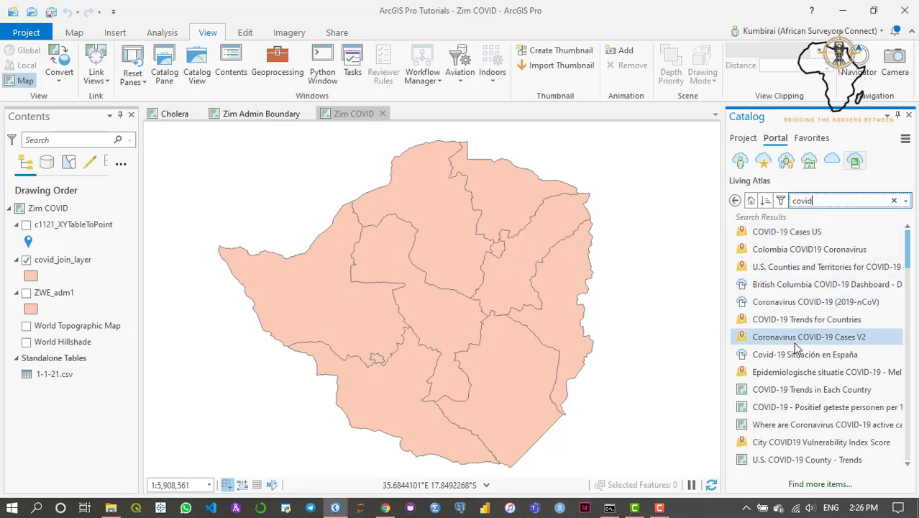
Scroll the covid results down to Coronavirus COVID-19 Cases V2
{"action": "scroll", "coordinate": [797, 349], "scroll_direction": "down", "scroll_amount": 4}
{"action": "left_click_drag", "start_coordinate": [909, 282], "coordinate": [914, 442]}
{"action": "scroll", "coordinate": [866, 434], "scroll_direction": "up", "scroll_amount": 10}
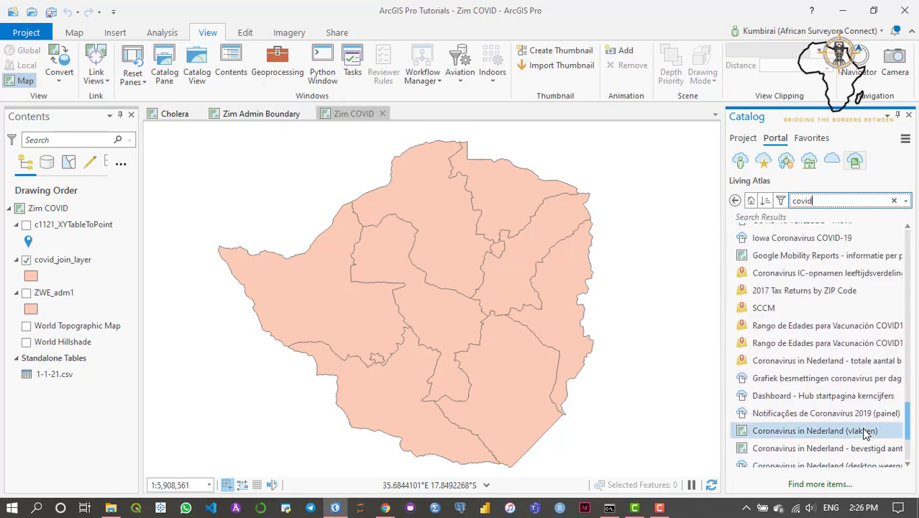
{"action": "scroll", "coordinate": [866, 434], "scroll_direction": "up", "scroll_amount": 4}
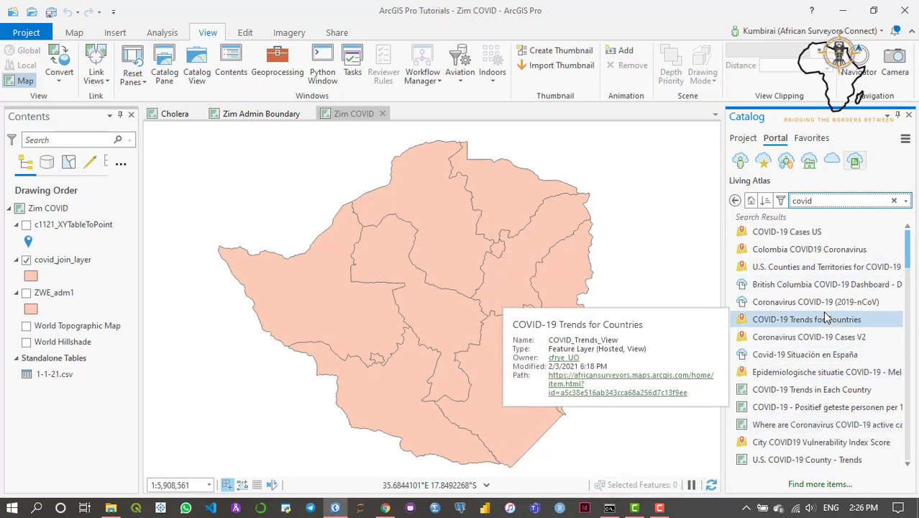
{"action": "scroll", "coordinate": [826, 319], "scroll_direction": "down", "scroll_amount": 1}
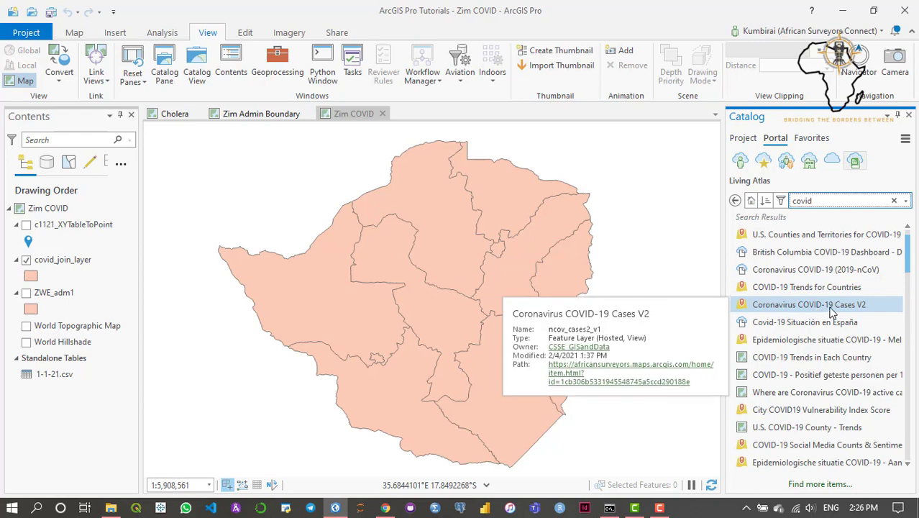
{"action": "scroll", "coordinate": [808, 286], "scroll_direction": "up", "scroll_amount": 1}
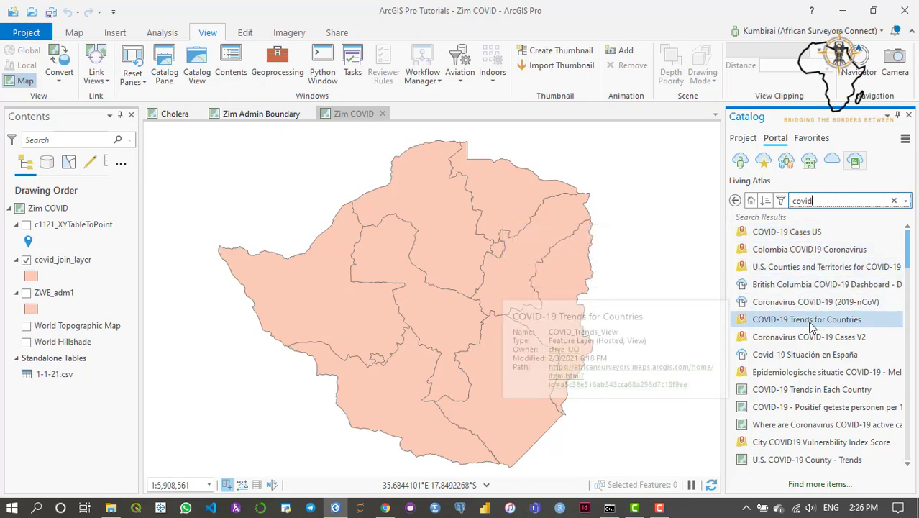
{"action": "scroll", "coordinate": [792, 331], "scroll_direction": "down", "scroll_amount": 1}
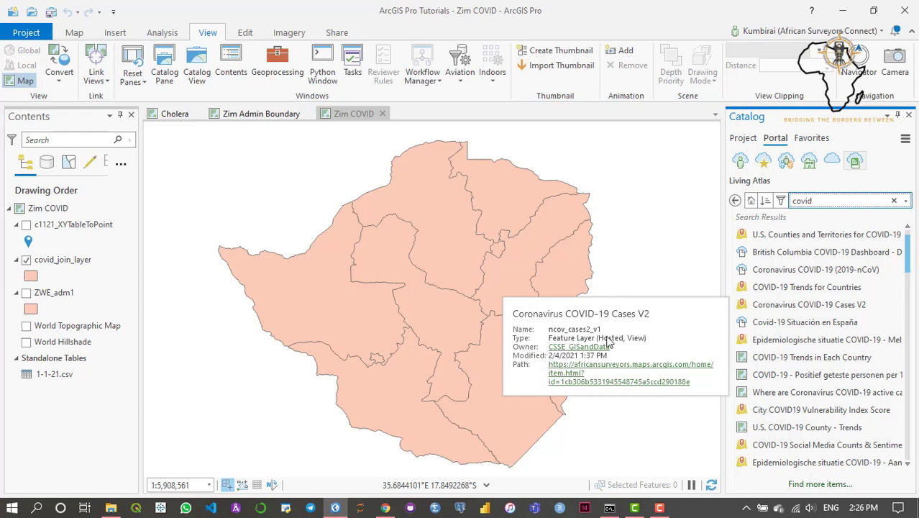
Add the Coronavirus COVID-19 Cases V2 result to the current Zim COVID map
{"action": "left_click", "coordinate": [819, 306]}
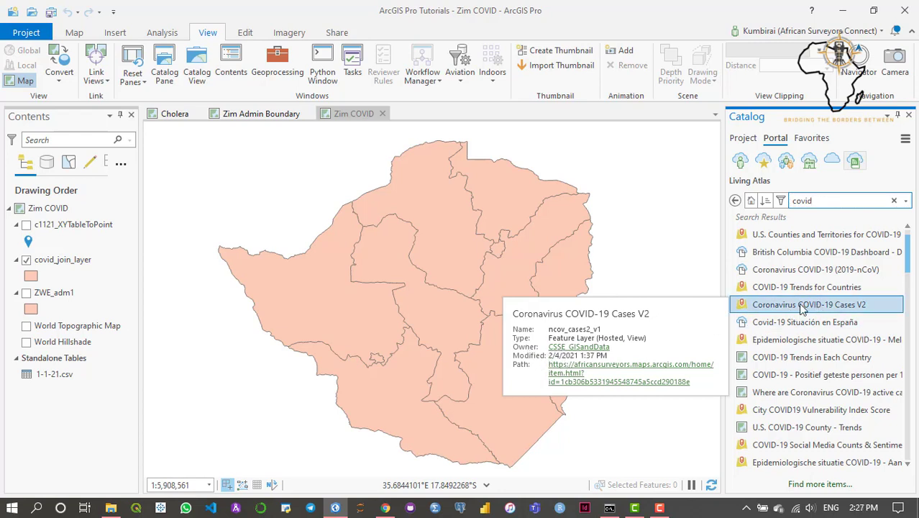
{"action": "right_click", "coordinate": [802, 308]}
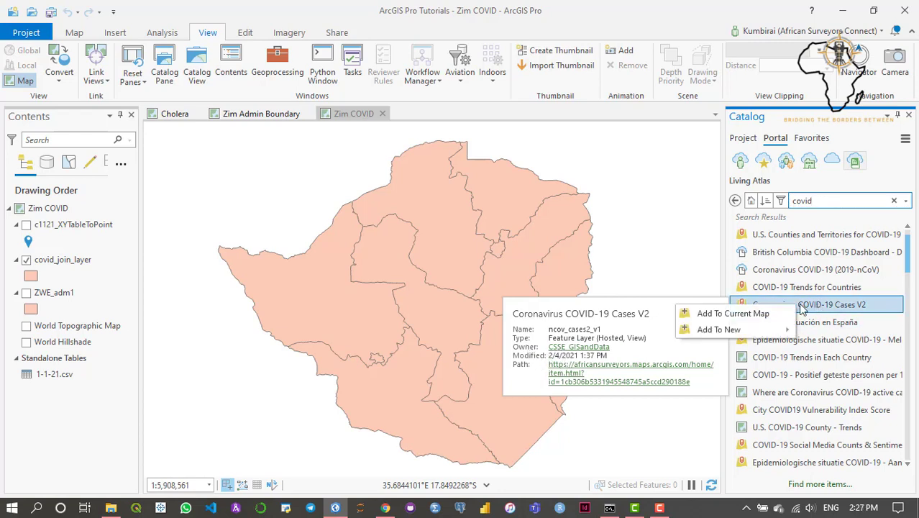
{"action": "left_click", "coordinate": [732, 314]}
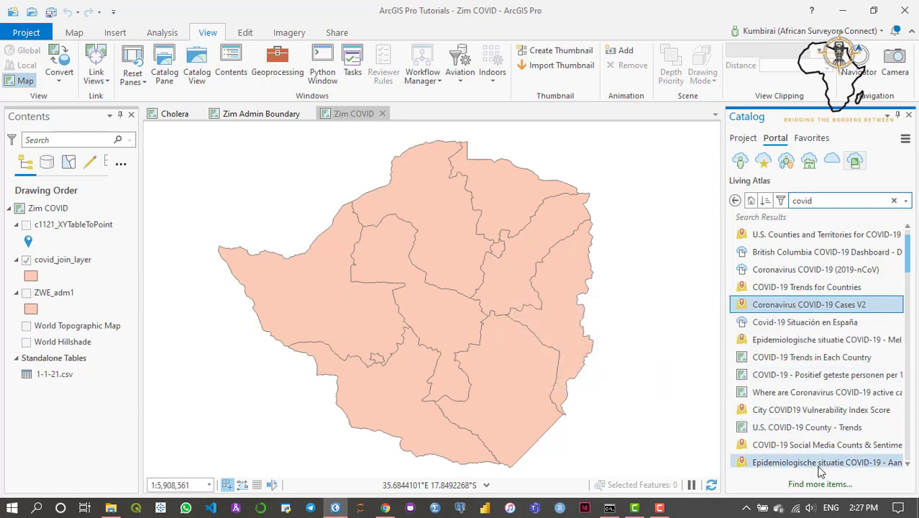
{"action": "left_click", "coordinate": [661, 507]}
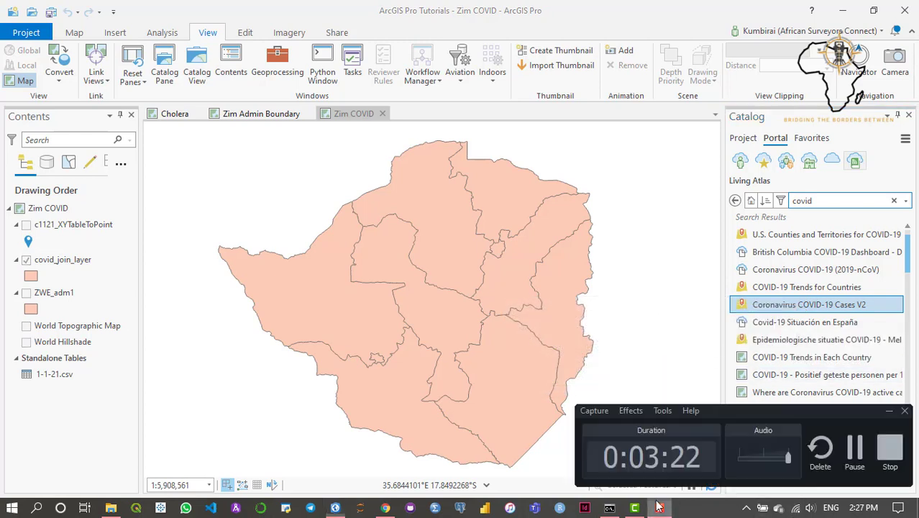
{"action": "left_click", "coordinate": [860, 448]}
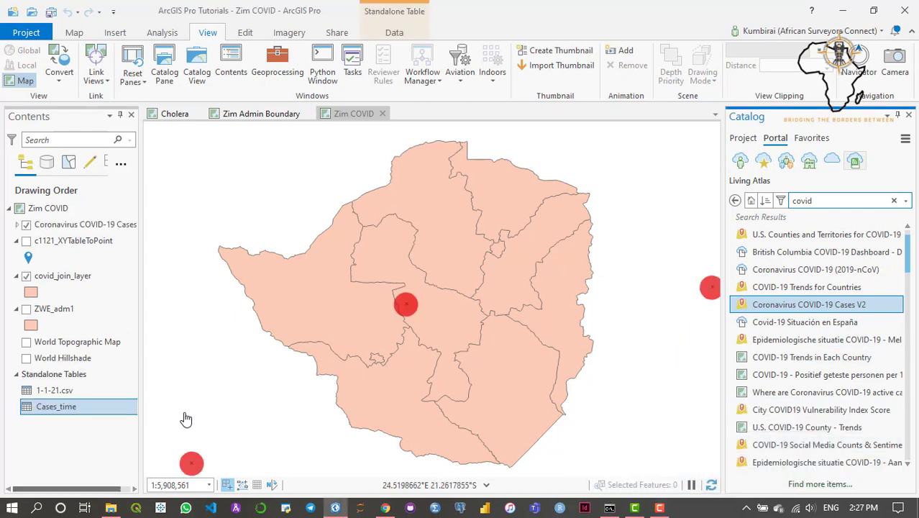
Nudge the map upward and bring up the Coronavirus COVID-19 Cases layer's context menu
{"action": "left_click_drag", "start_coordinate": [394, 373], "coordinate": [393, 359]}
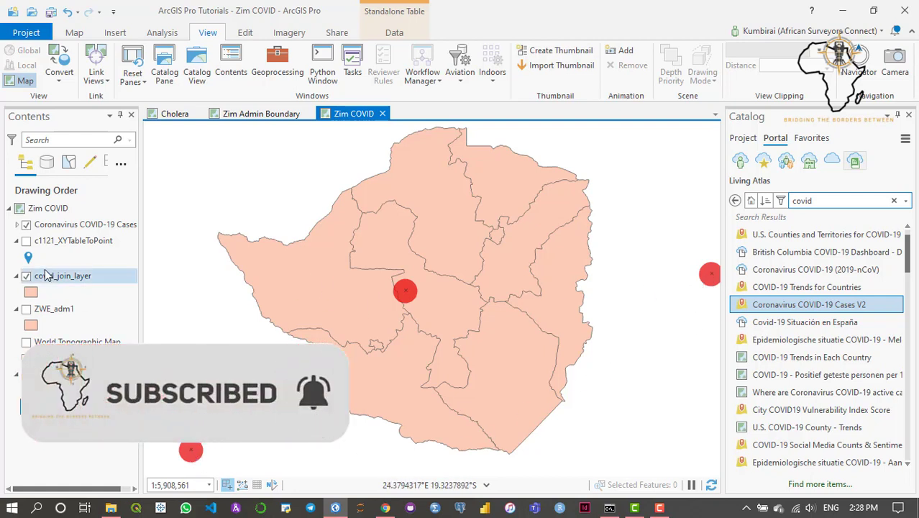
{"action": "left_click", "coordinate": [80, 226]}
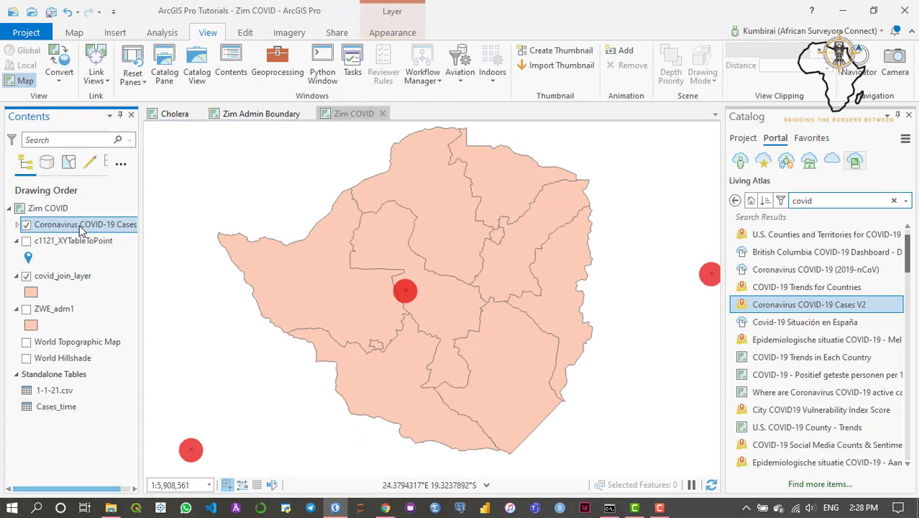
{"action": "right_click", "coordinate": [80, 229]}
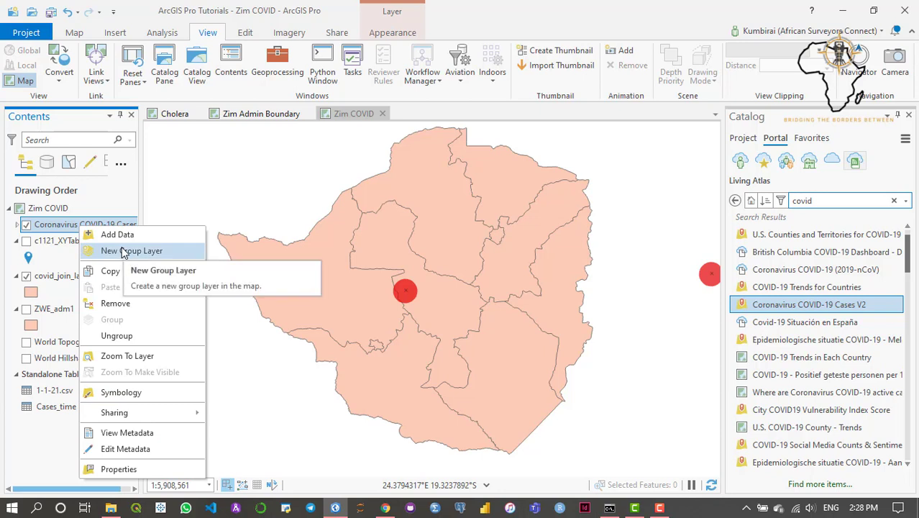
Zoom the map to the full extent of the Coronavirus COVID-19 Cases layer
{"action": "left_click", "coordinate": [120, 358]}
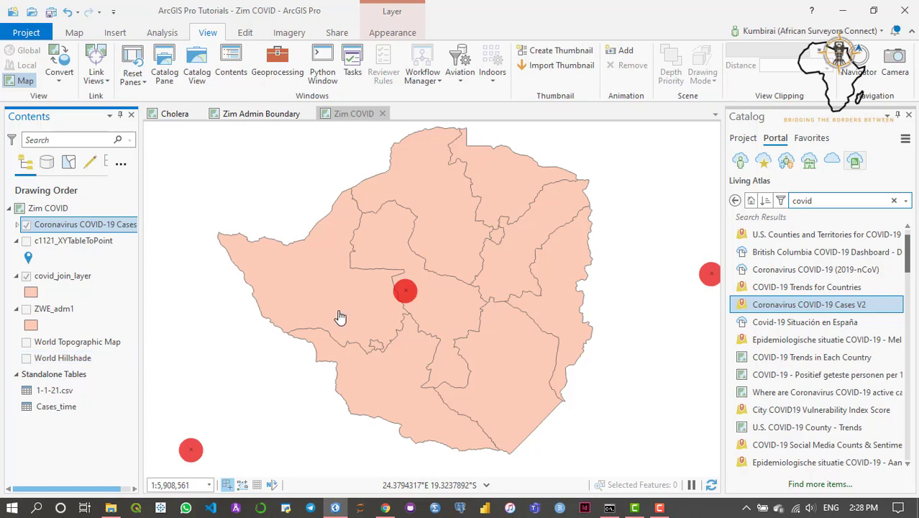
{"action": "right_click", "coordinate": [72, 229]}
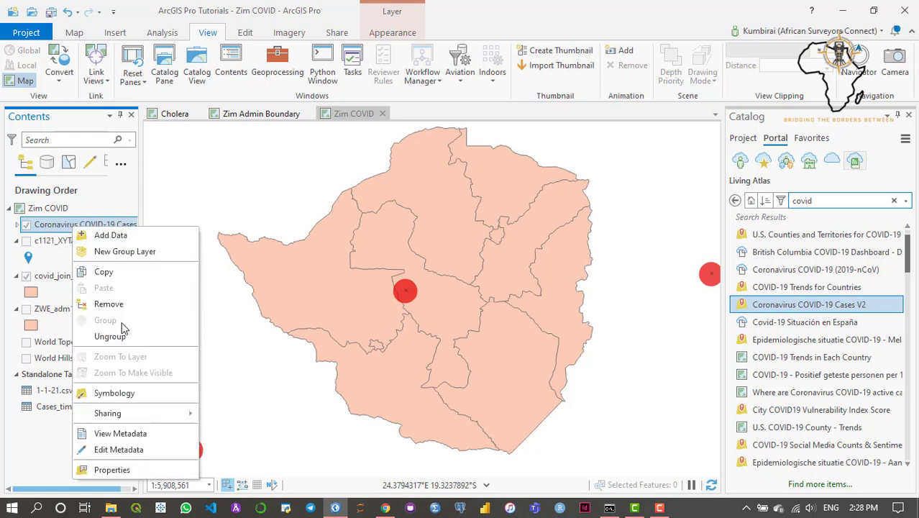
{"action": "left_click", "coordinate": [57, 228]}
Pan and zoom so the whole world with all red case circles is centred
{"action": "scroll", "coordinate": [266, 296], "scroll_direction": "down", "scroll_amount": 5}
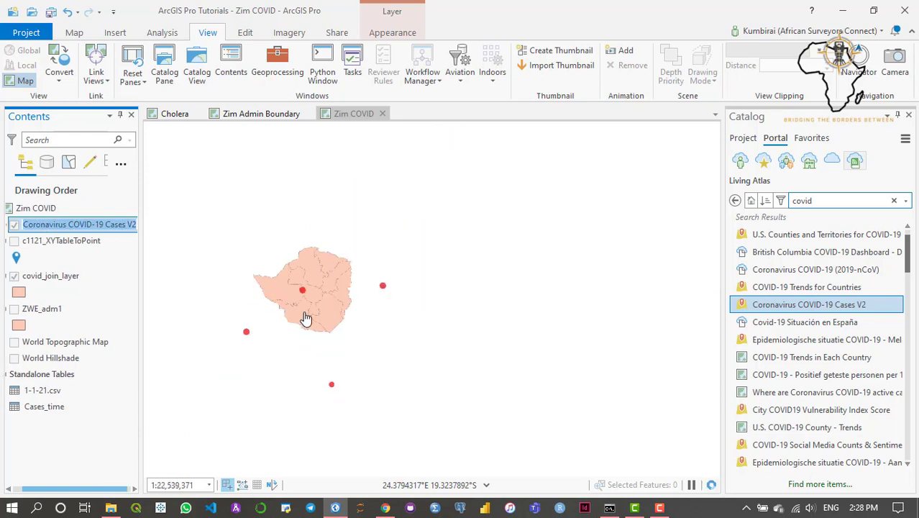
{"action": "left_click_drag", "start_coordinate": [384, 328], "coordinate": [359, 328]}
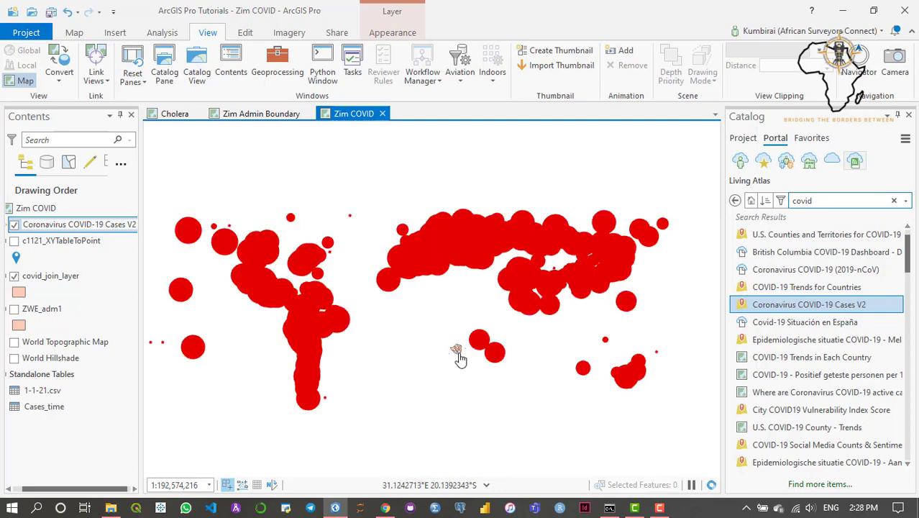
{"action": "scroll", "coordinate": [455, 359], "scroll_direction": "down", "scroll_amount": 1}
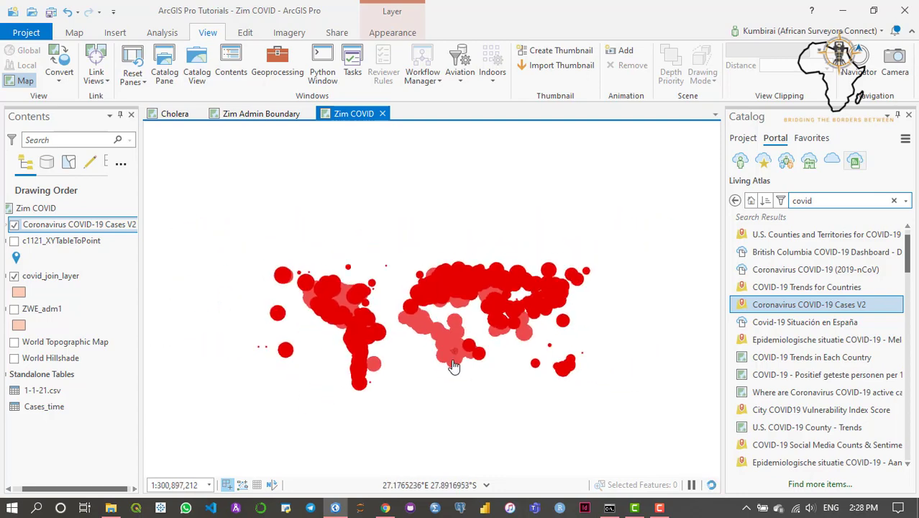
{"action": "scroll", "coordinate": [454, 364], "scroll_direction": "up", "scroll_amount": 1}
{"action": "left_click_drag", "start_coordinate": [425, 376], "coordinate": [446, 375]}
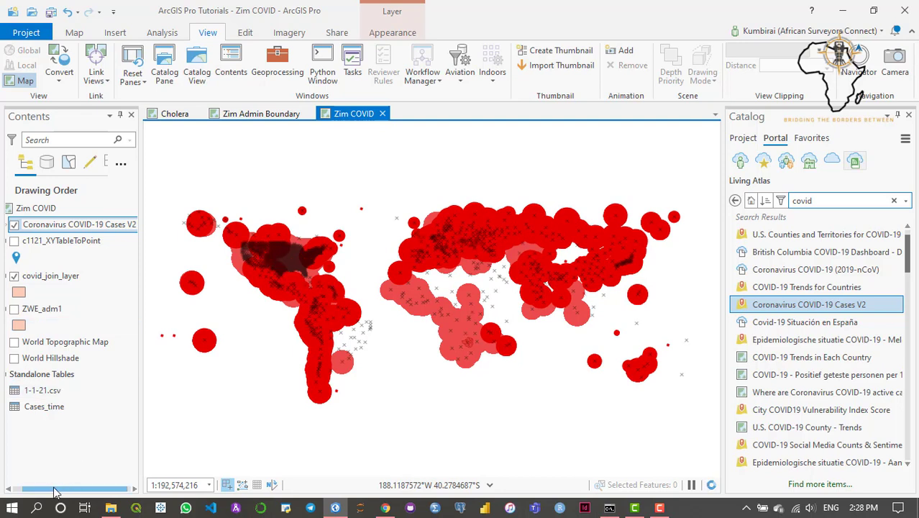
Turn on the World Topographic Map basemap and centre the world map
{"action": "left_click_drag", "start_coordinate": [55, 489], "coordinate": [47, 491]}
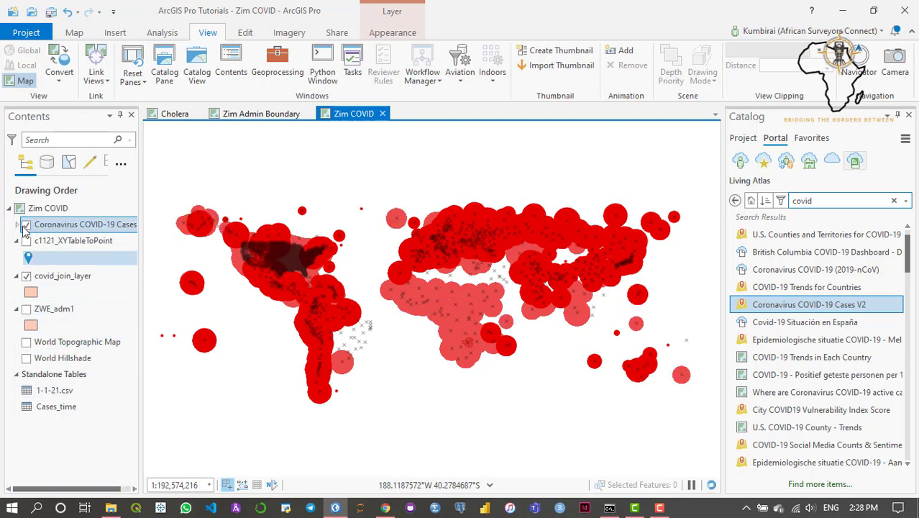
{"action": "left_click", "coordinate": [25, 344]}
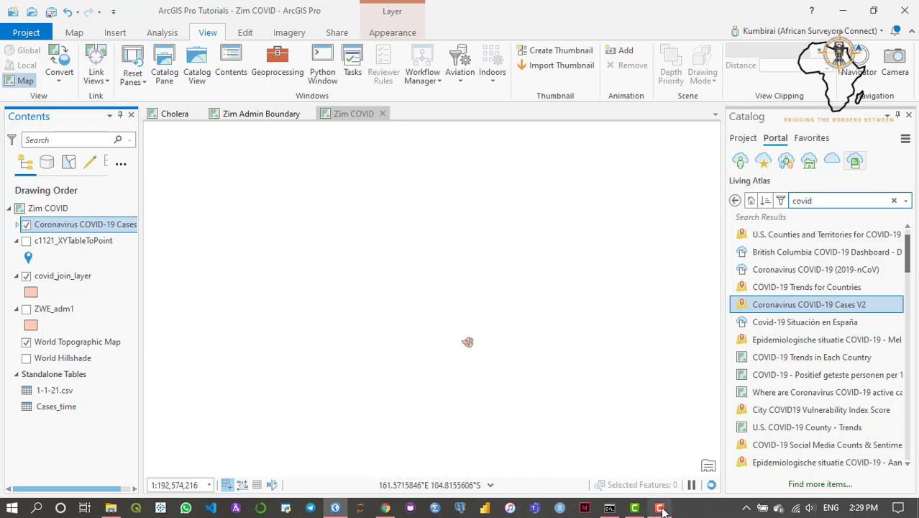
{"action": "mouse_move", "coordinate": [660, 510]}
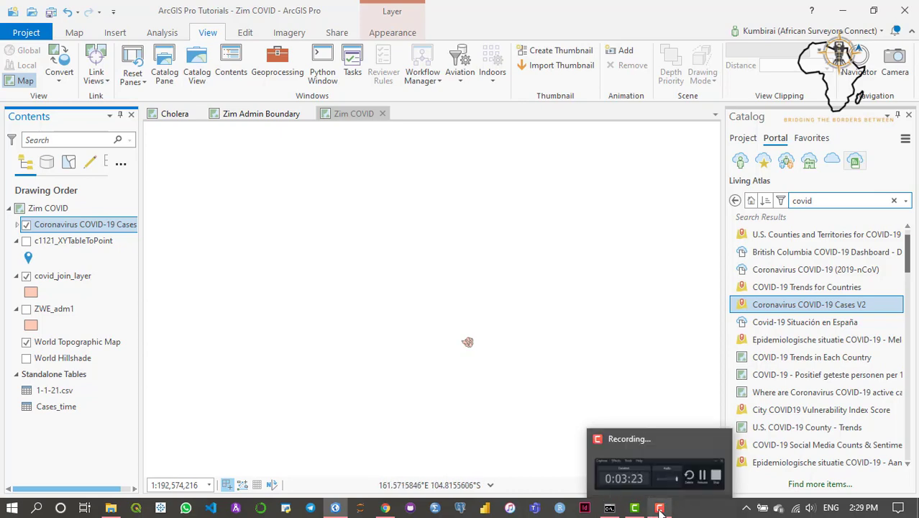
{"action": "left_click", "coordinate": [690, 471]}
{"action": "left_click", "coordinate": [455, 394]}
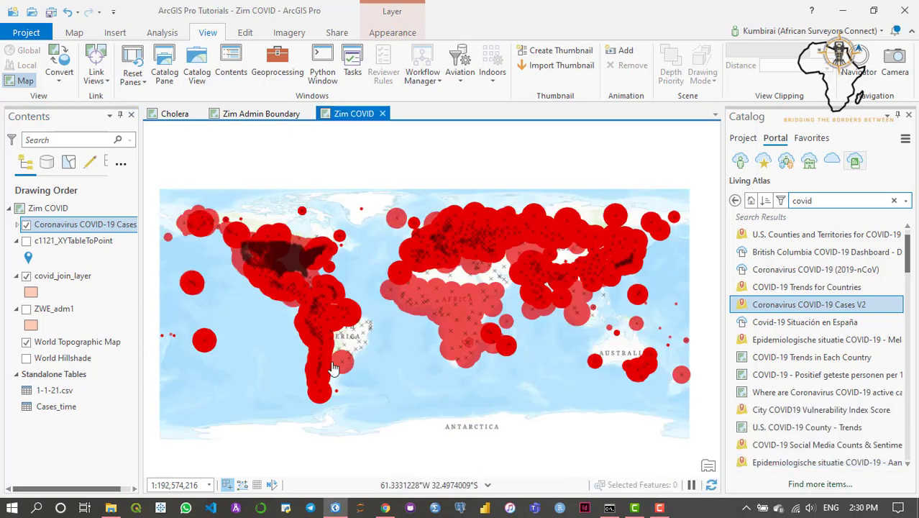
{"action": "left_click_drag", "start_coordinate": [462, 426], "coordinate": [426, 416]}
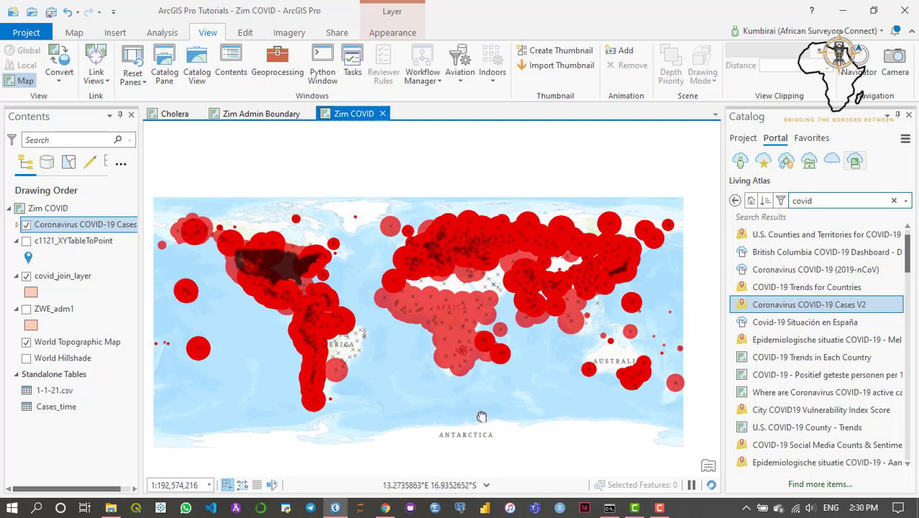
Expand Coronavirus COVID-19 Cases V2 and uncheck its Deaths and Cases_state sublayers
{"action": "left_click_drag", "start_coordinate": [482, 418], "coordinate": [479, 417]}
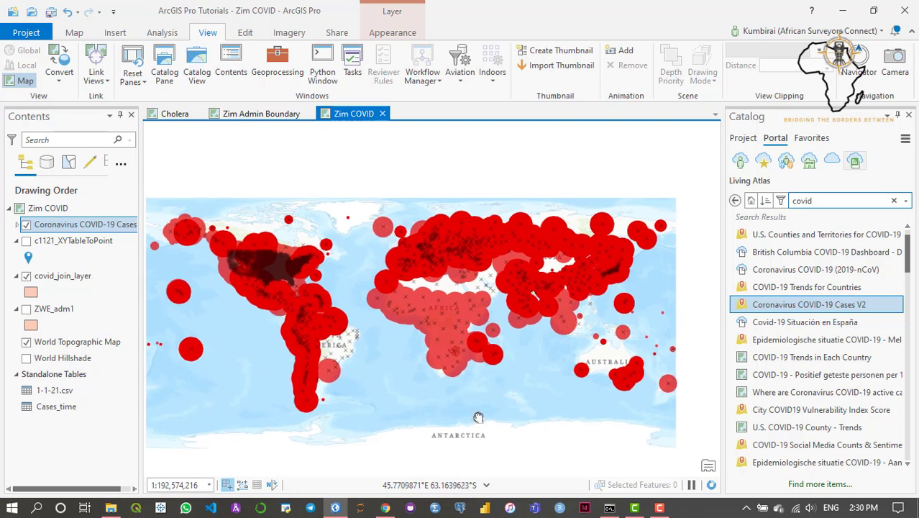
{"action": "left_click", "coordinate": [20, 230]}
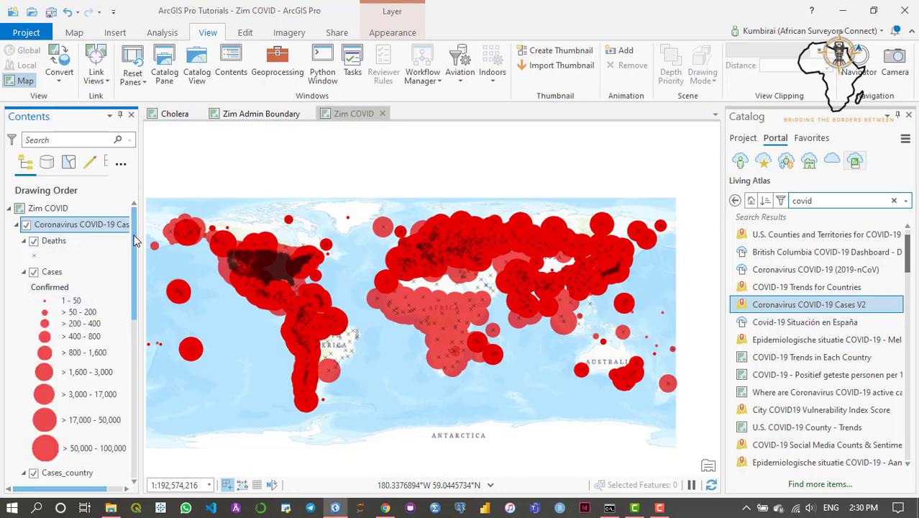
{"action": "mouse_move", "coordinate": [134, 240]}
{"action": "left_mouse_down"}
{"action": "mouse_move", "coordinate": [128, 408]}
{"action": "mouse_move", "coordinate": [138, 232]}
{"action": "left_mouse_up"}
{"action": "left_click", "coordinate": [33, 243]}
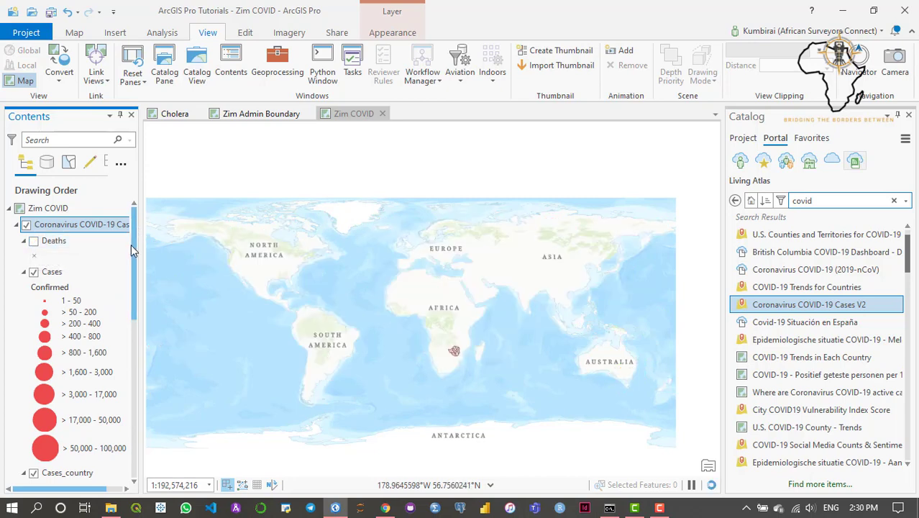
{"action": "scroll", "coordinate": [137, 355], "scroll_direction": "down", "scroll_amount": 5}
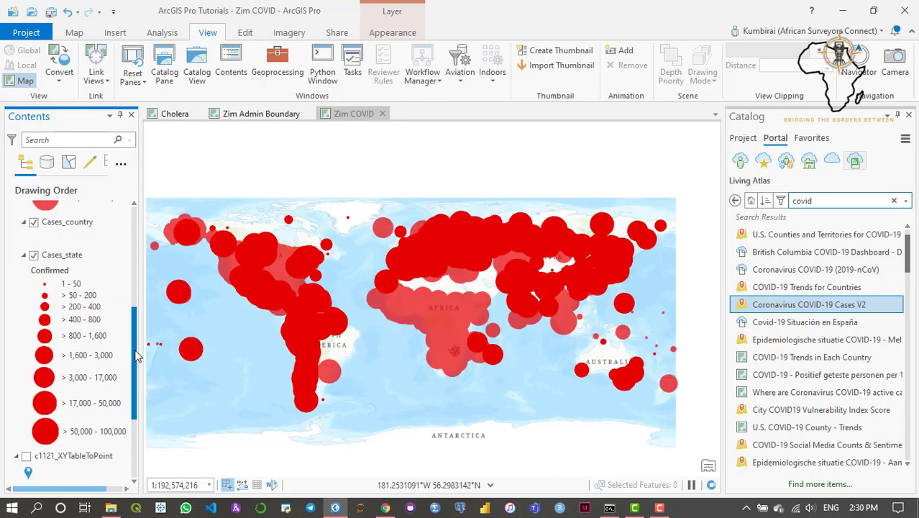
{"action": "left_click", "coordinate": [33, 256]}
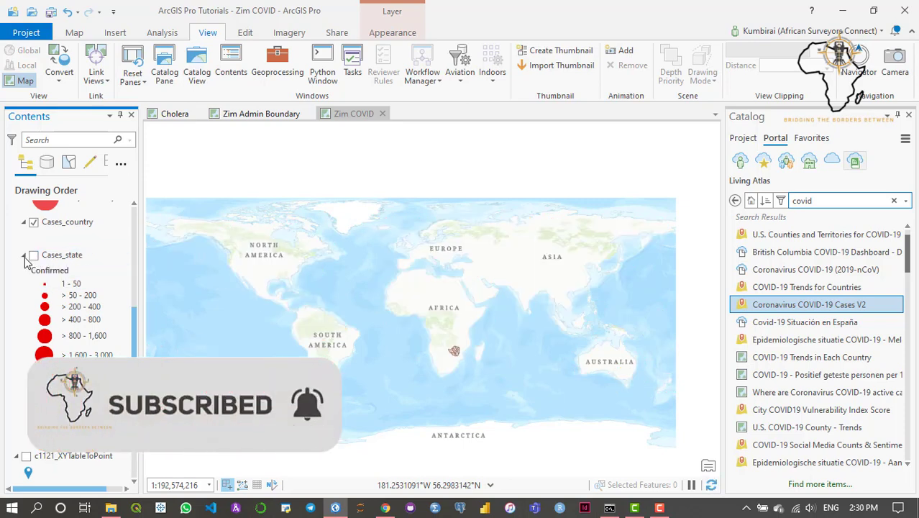
Collapse the Cases_state and Cases legends and pan the world map up slightly
{"action": "left_click", "coordinate": [24, 256]}
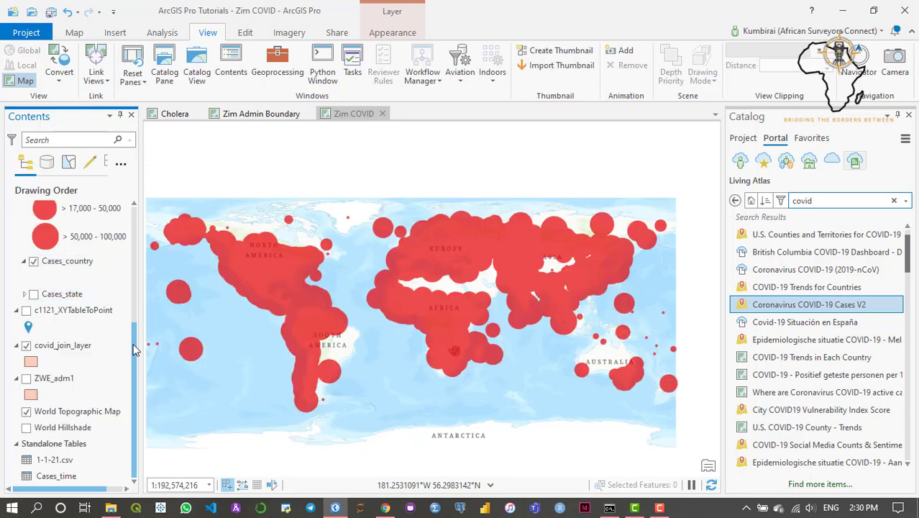
{"action": "left_click_drag", "start_coordinate": [133, 344], "coordinate": [133, 236]}
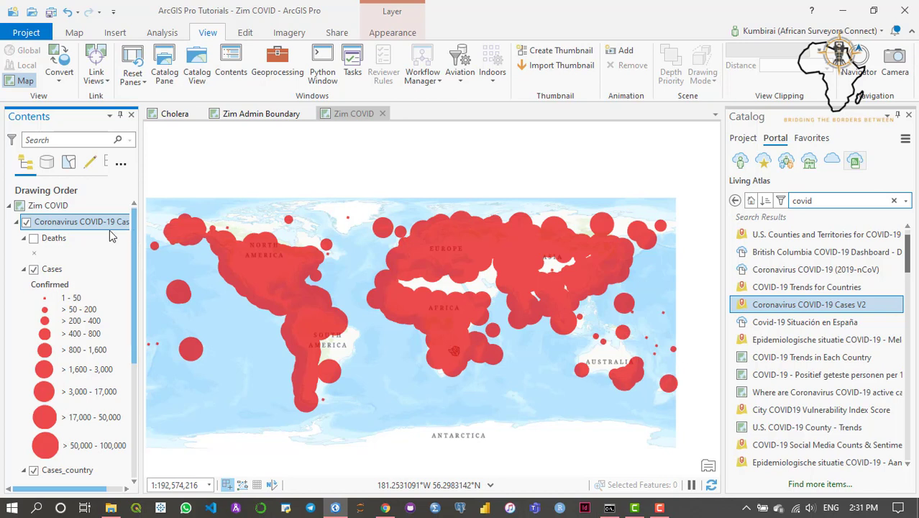
{"action": "left_click", "coordinate": [24, 269]}
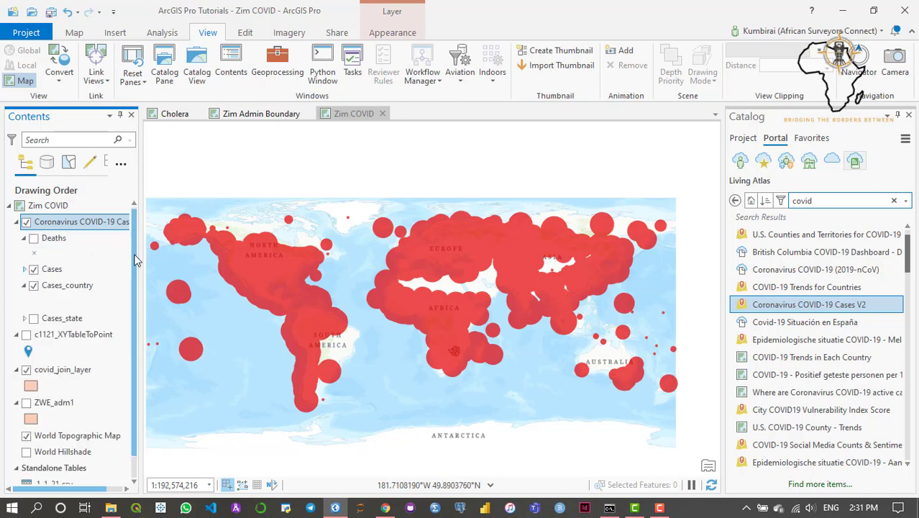
{"action": "left_click_drag", "start_coordinate": [135, 252], "coordinate": [135, 245]}
{"action": "left_click_drag", "start_coordinate": [404, 397], "coordinate": [457, 372]}
{"action": "scroll", "coordinate": [119, 401], "scroll_direction": "down", "scroll_amount": 2}
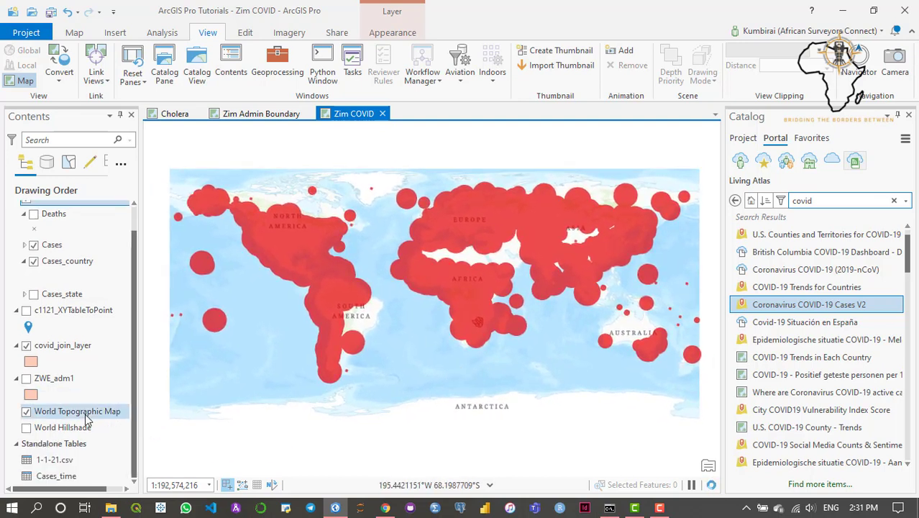
Turn off World Topographic Map and apply Dark Gray Canvas from the Basemap gallery
{"action": "left_click", "coordinate": [74, 34]}
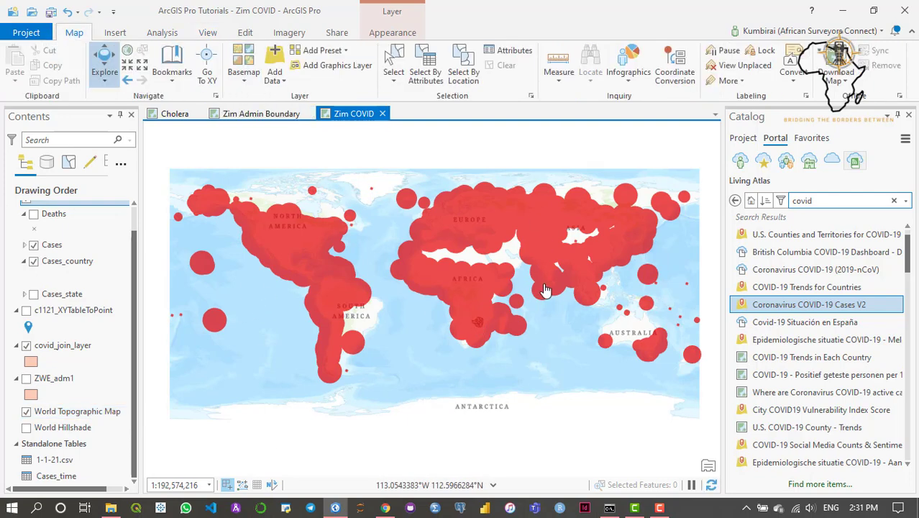
{"action": "left_click", "coordinate": [27, 413]}
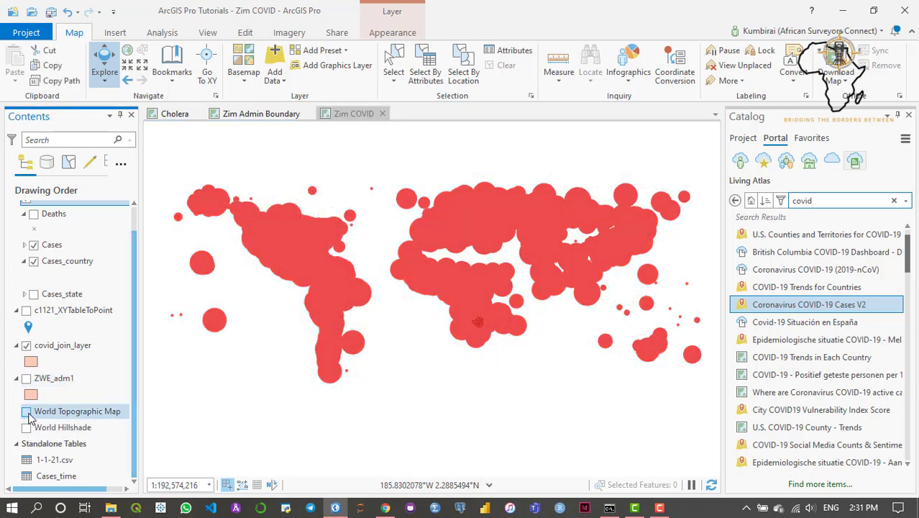
{"action": "left_click", "coordinate": [245, 72]}
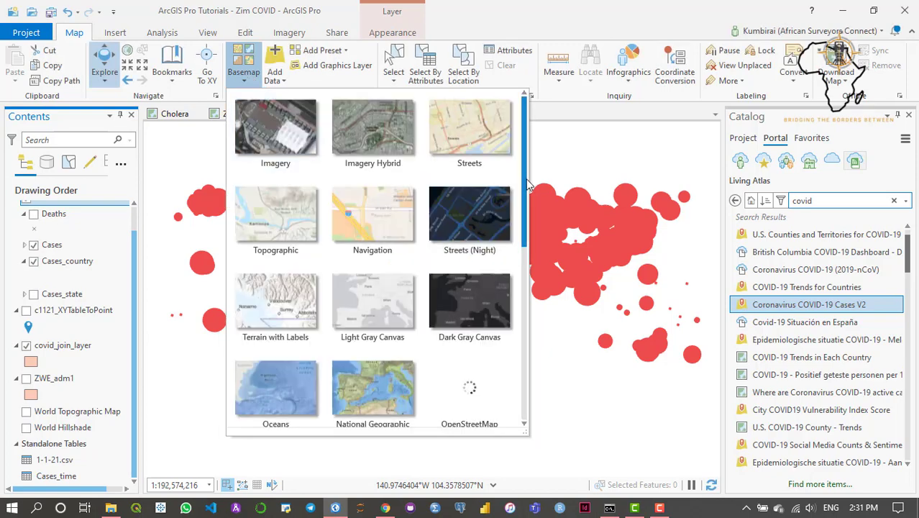
{"action": "scroll", "coordinate": [526, 200], "scroll_direction": "down", "scroll_amount": 1}
{"action": "left_click_drag", "start_coordinate": [526, 200], "coordinate": [520, 360]}
{"action": "scroll", "coordinate": [513, 349], "scroll_direction": "up", "scroll_amount": 5}
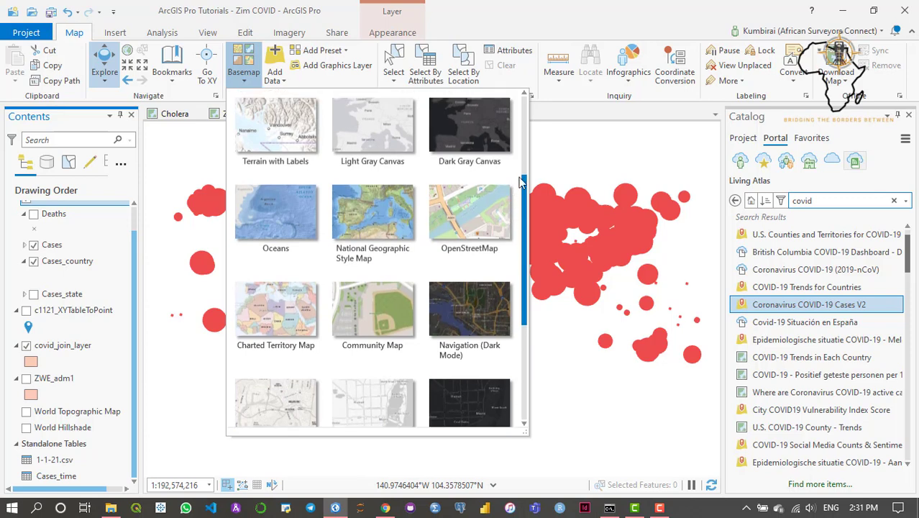
{"action": "scroll", "coordinate": [523, 175], "scroll_direction": "up", "scroll_amount": 1}
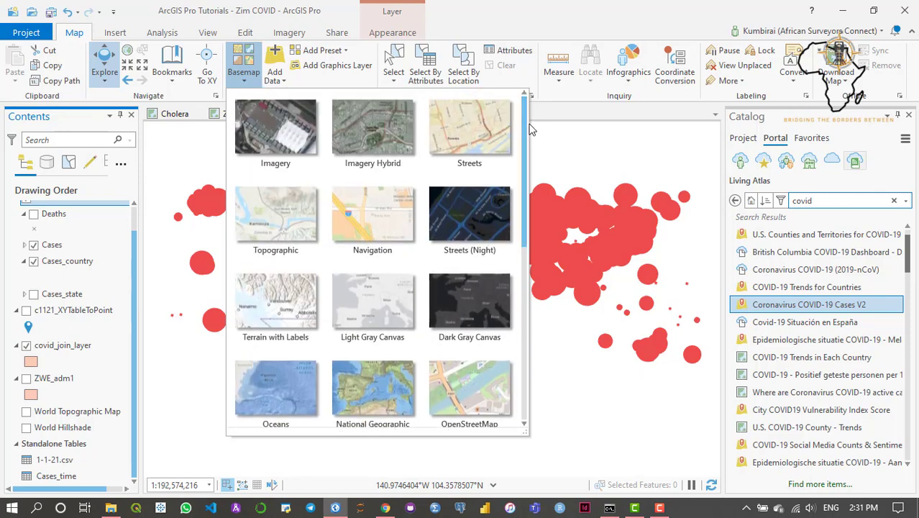
{"action": "scroll", "coordinate": [525, 140], "scroll_direction": "down", "scroll_amount": 1}
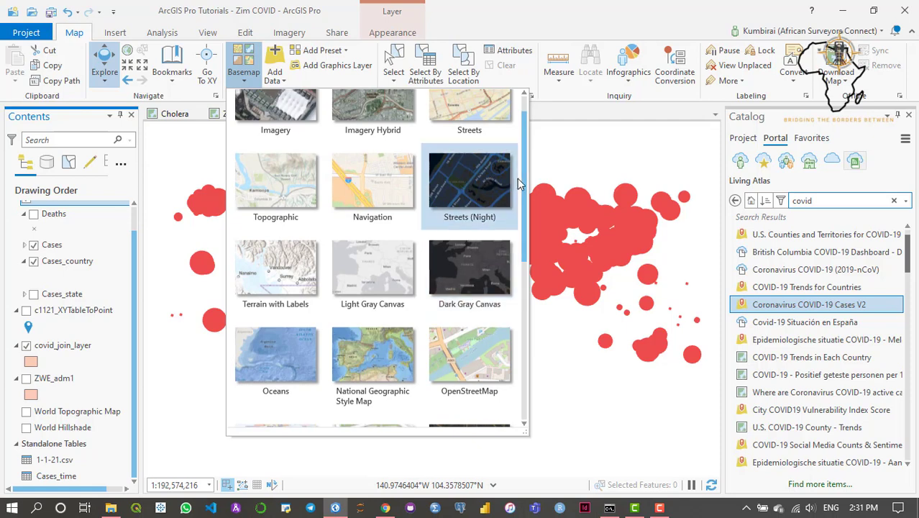
{"action": "mouse_move", "coordinate": [526, 186]}
{"action": "left_mouse_down"}
{"action": "mouse_move", "coordinate": [526, 196]}
{"action": "mouse_move", "coordinate": [523, 156]}
{"action": "mouse_move", "coordinate": [526, 175]}
{"action": "left_mouse_up"}
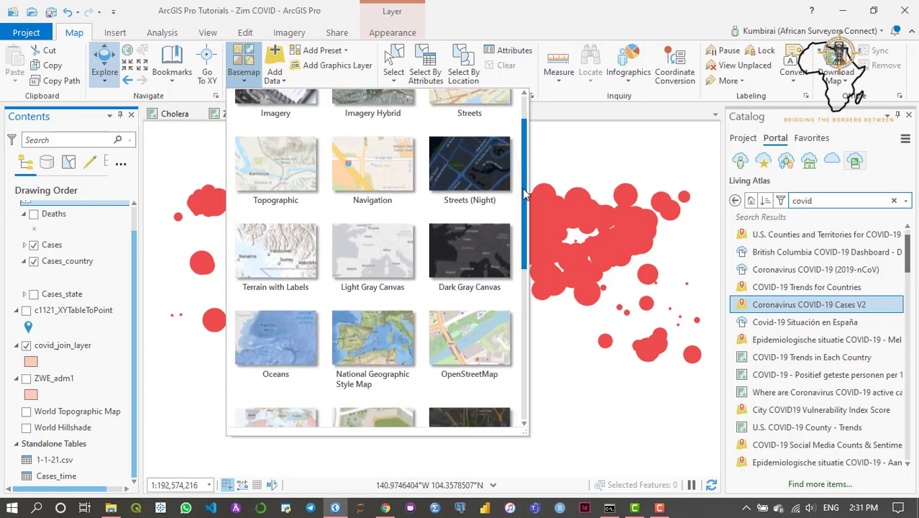
{"action": "scroll", "coordinate": [463, 226], "scroll_direction": "down", "scroll_amount": 1}
{"action": "left_click", "coordinate": [463, 225]}
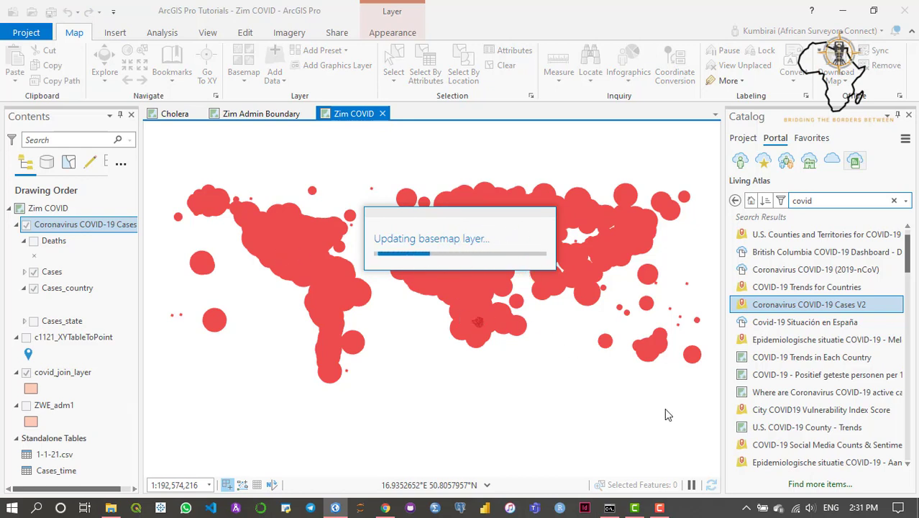
Refresh the map, nudge it slightly left, and select the 'covi' Catalog search text
{"action": "mouse_move", "coordinate": [662, 509]}
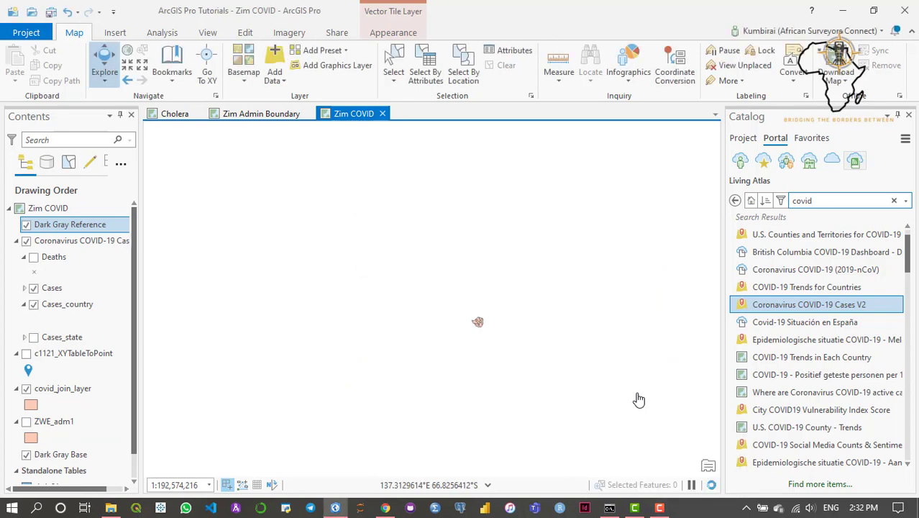
{"action": "left_click", "coordinate": [711, 485]}
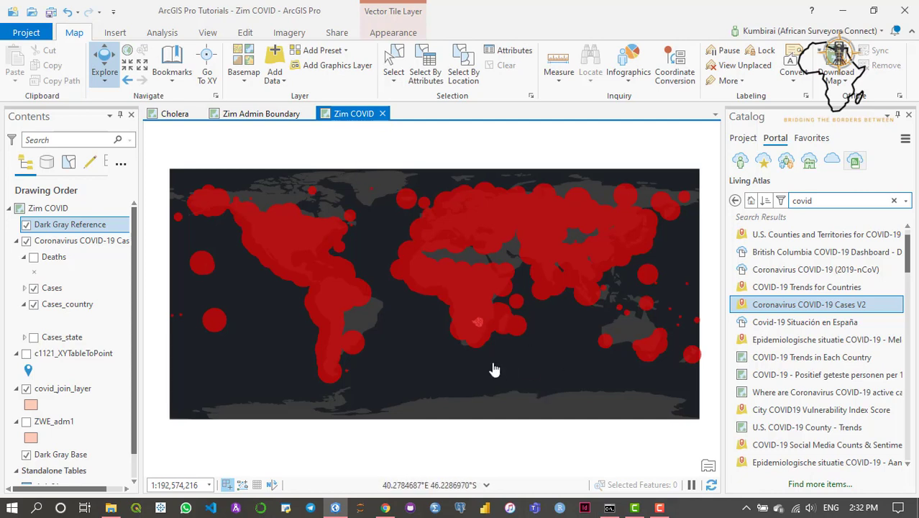
{"action": "left_click_drag", "start_coordinate": [489, 367], "coordinate": [484, 364]}
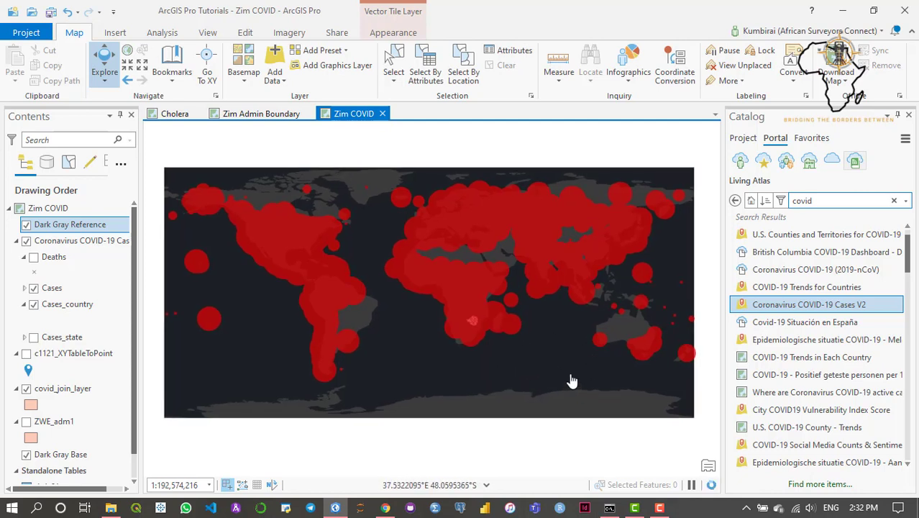
{"action": "left_click_drag", "start_coordinate": [816, 201], "coordinate": [801, 202]}
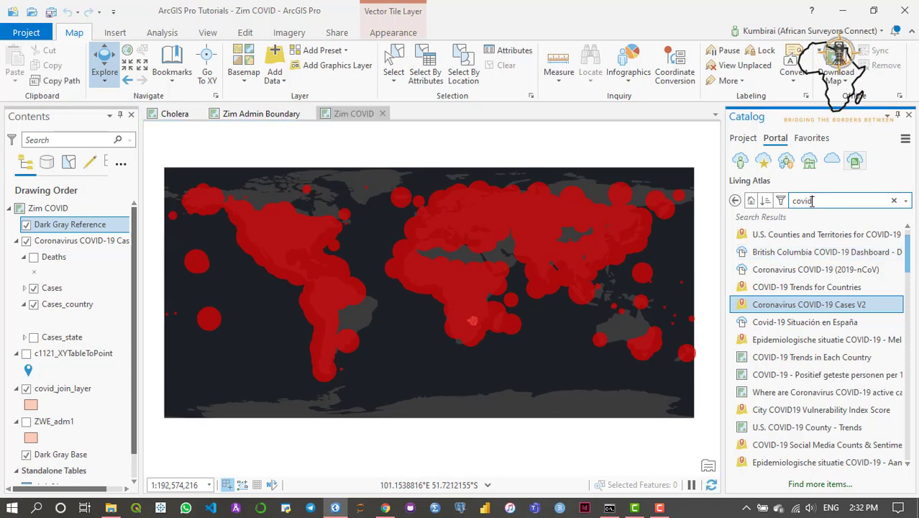